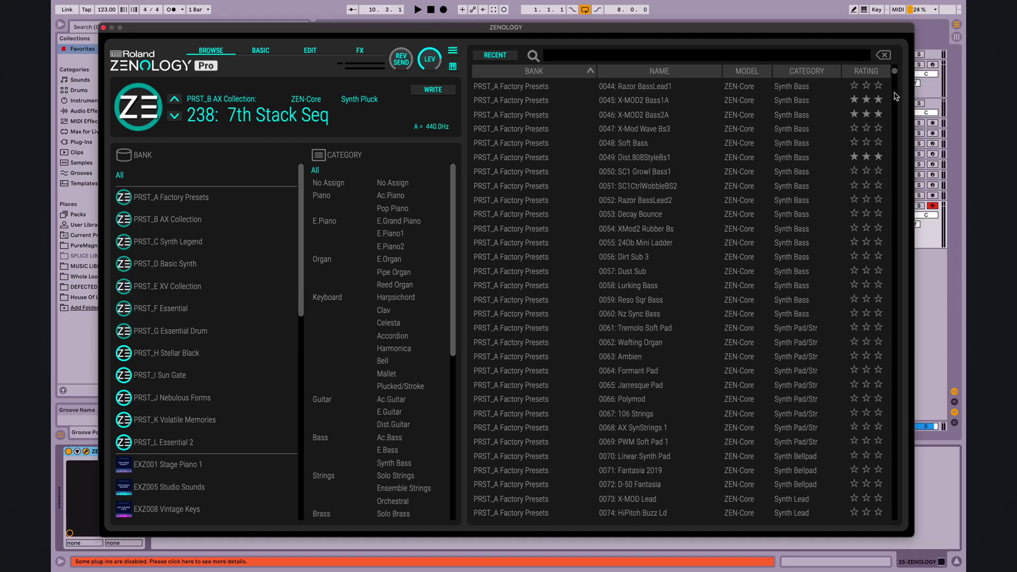
Switch Brassy VA Lead's Partial 1 oscillator from PCM to the VA saw.
scroll(896, 96, "down", 10)
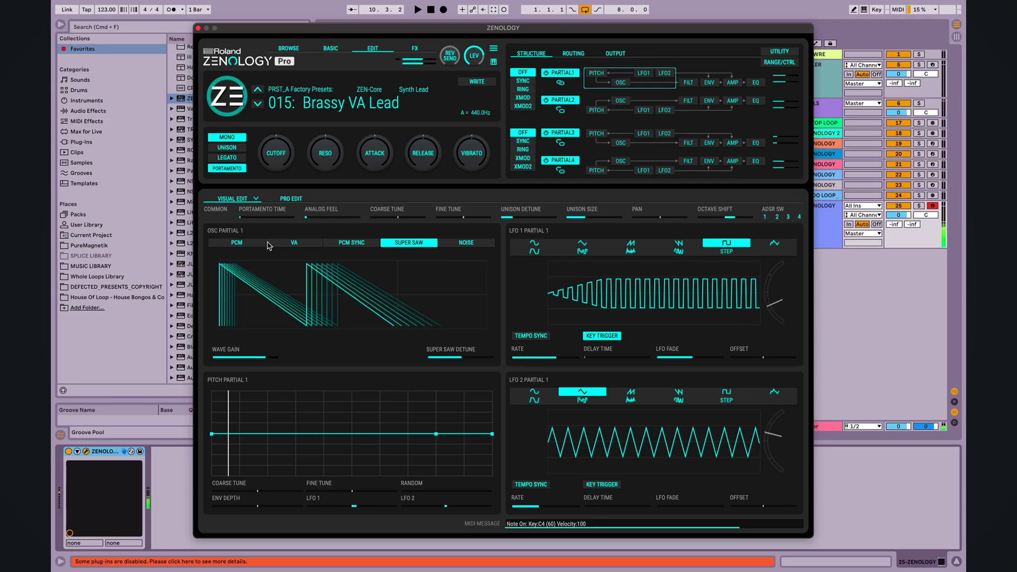
left_click(237, 244)
left_click(294, 244)
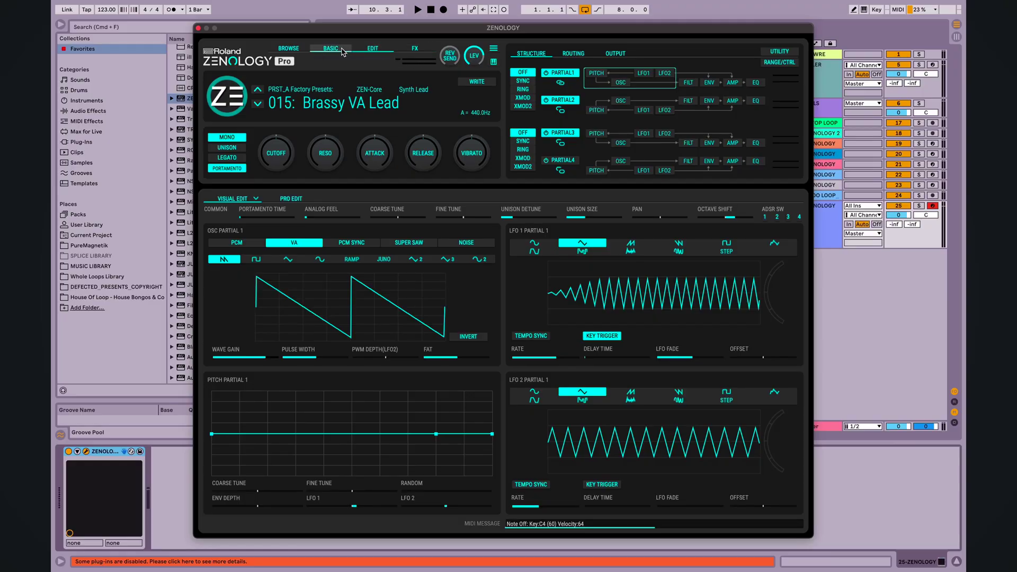
Back in the preset list, rate 0006 Fat Mask Lead three stars and 0015 Brassy VA Lead two stars.
left_click(283, 50)
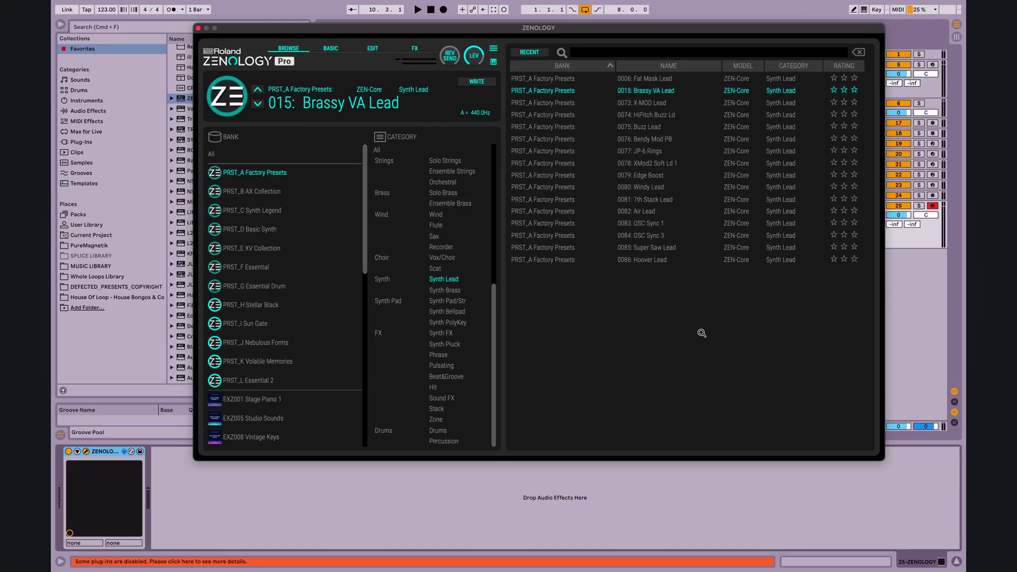
left_click(854, 78)
left_click(845, 90)
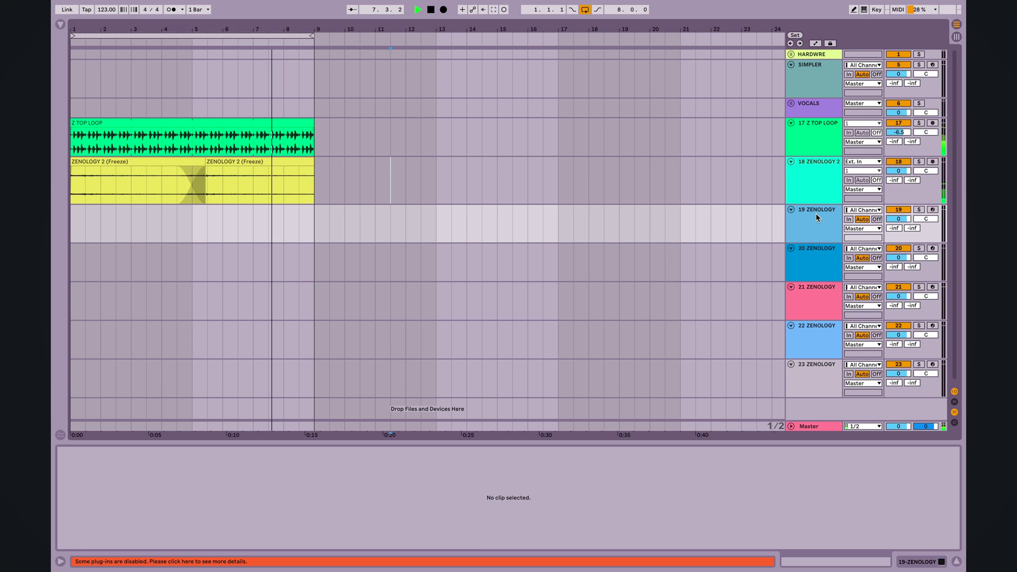
Record a short take onto track 19 over the top loop, then show its ZENOLOGY window.
key("F9")
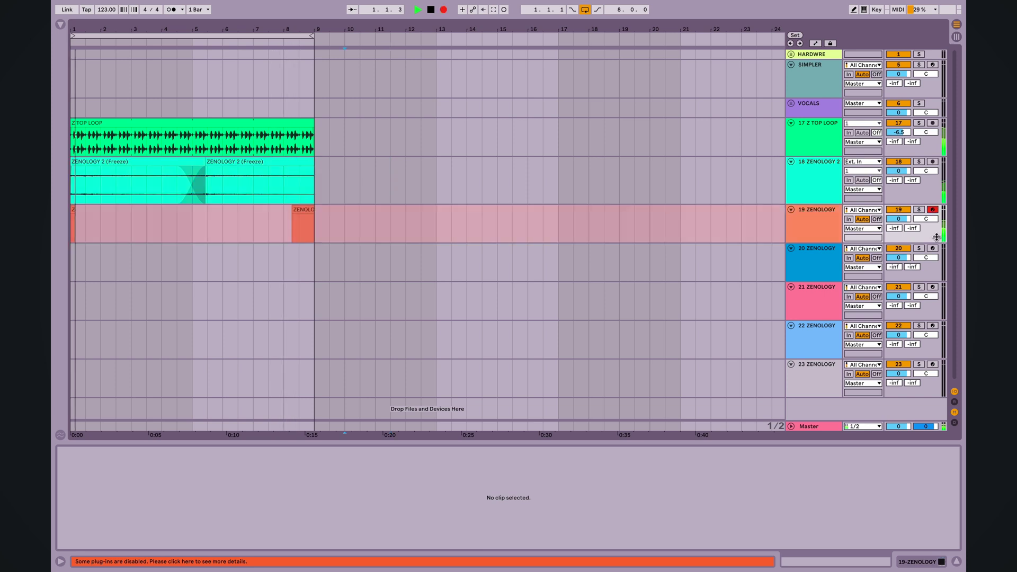
key("F9")
key("shift+Tab")
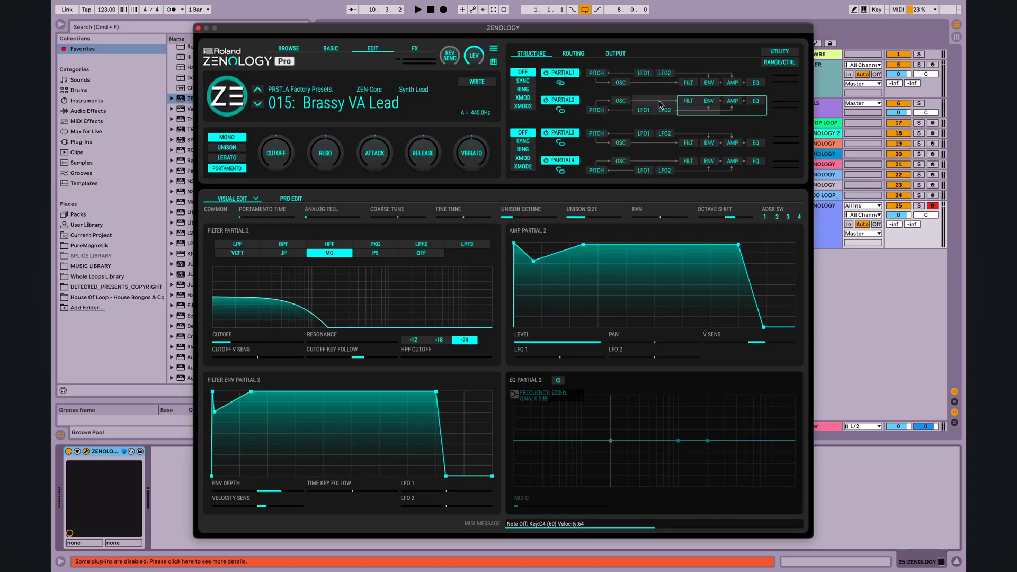
Inspect Partials 2 and 3, then select Partial 1 for editing.
left_click(661, 105)
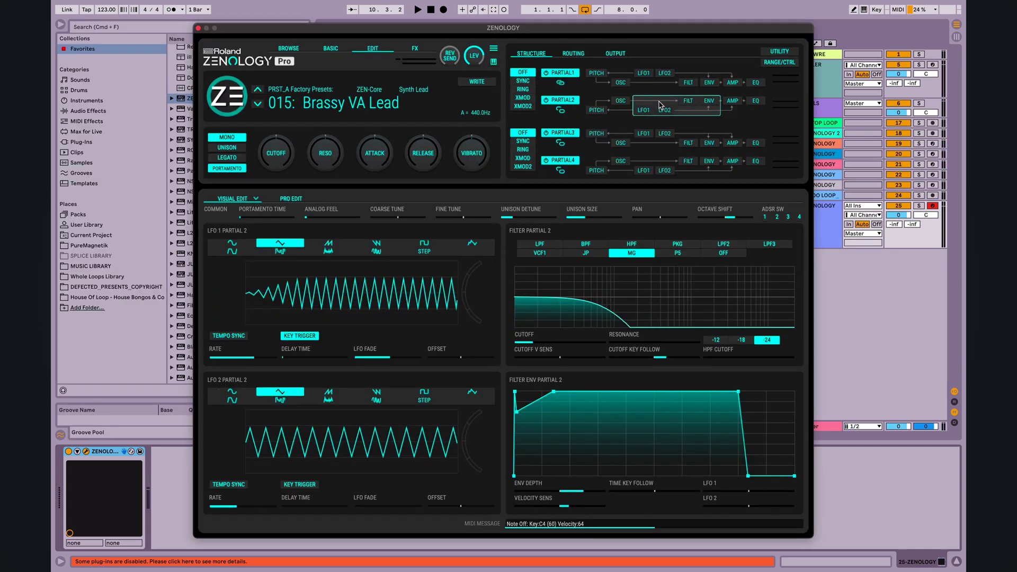
left_click(616, 103)
left_click(617, 137)
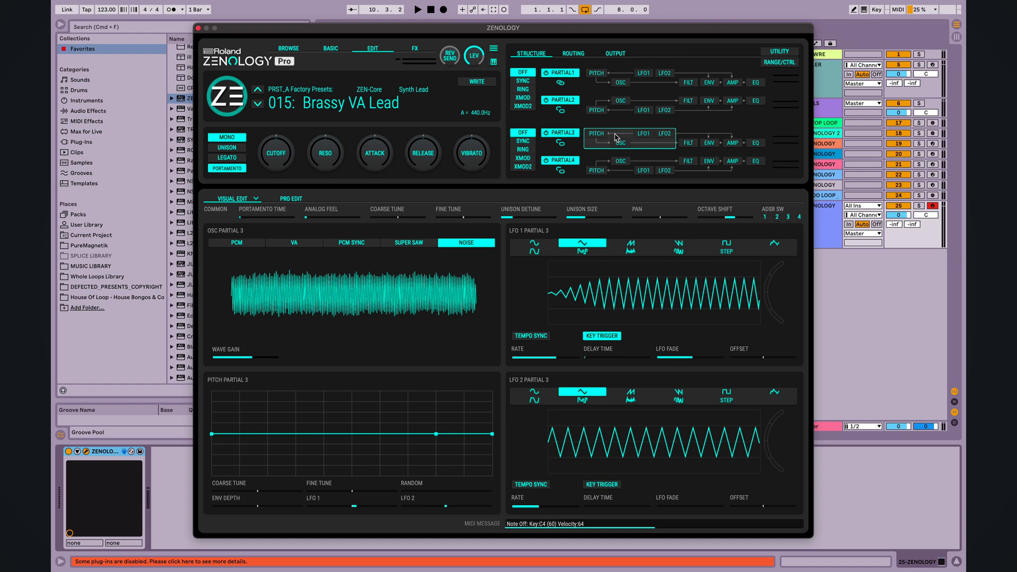
left_click(617, 79)
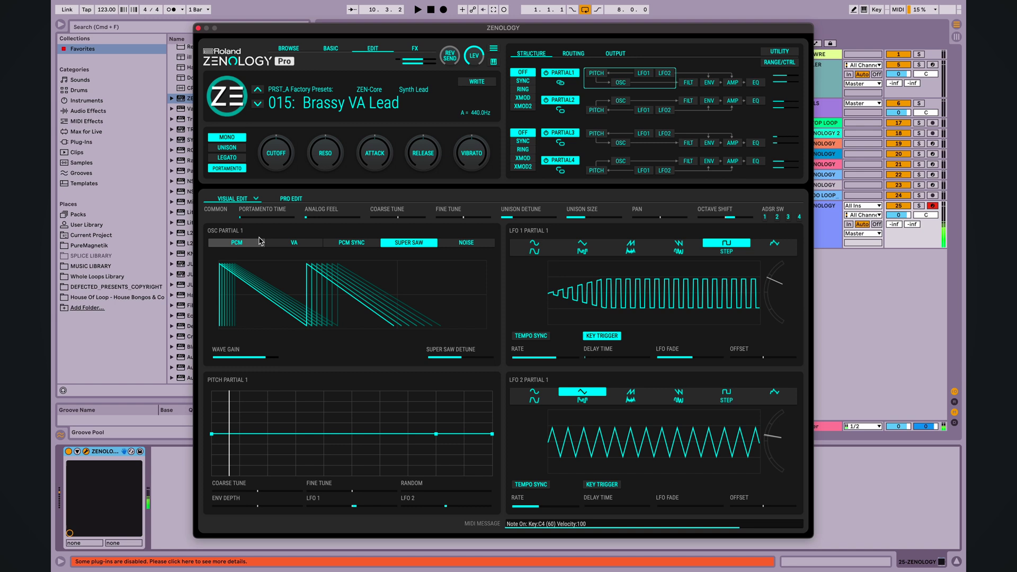
Audition Partial 1 oscillator types: PCM, VA, PCM SYNC, SUPER SAW and NOISE.
left_click(239, 244)
left_click(295, 243)
left_click(360, 244)
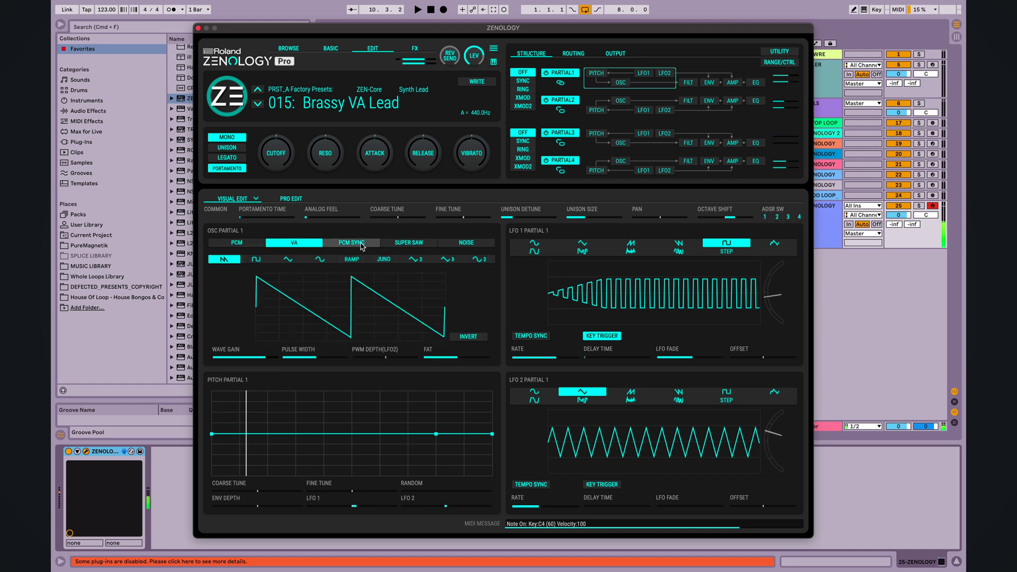
left_click(411, 244)
left_click(466, 244)
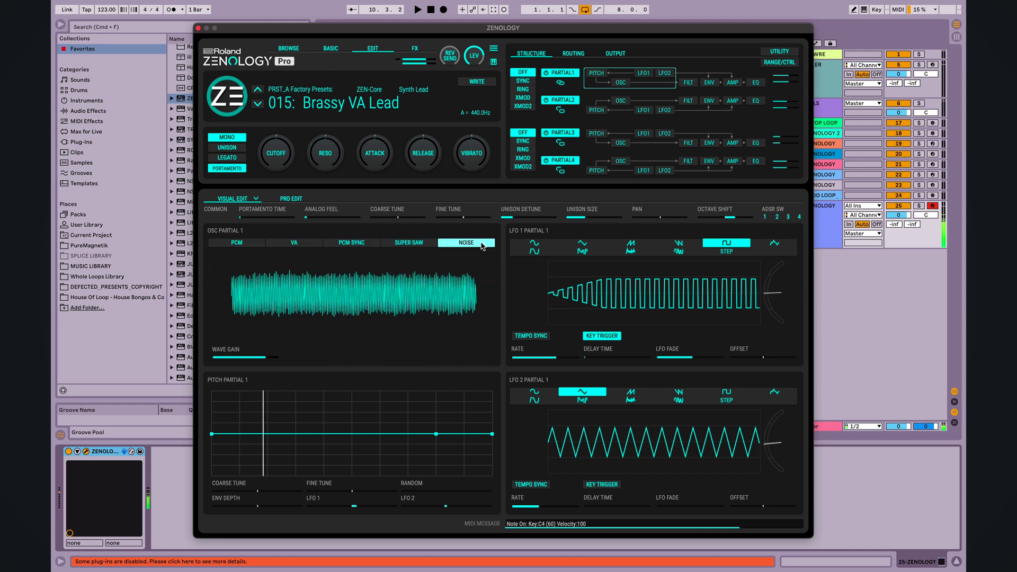
Audition LFO 1 waveforms, including sample-and-hold, triangle, sawtooth, step and smooth random.
left_click(535, 252)
left_click(569, 252)
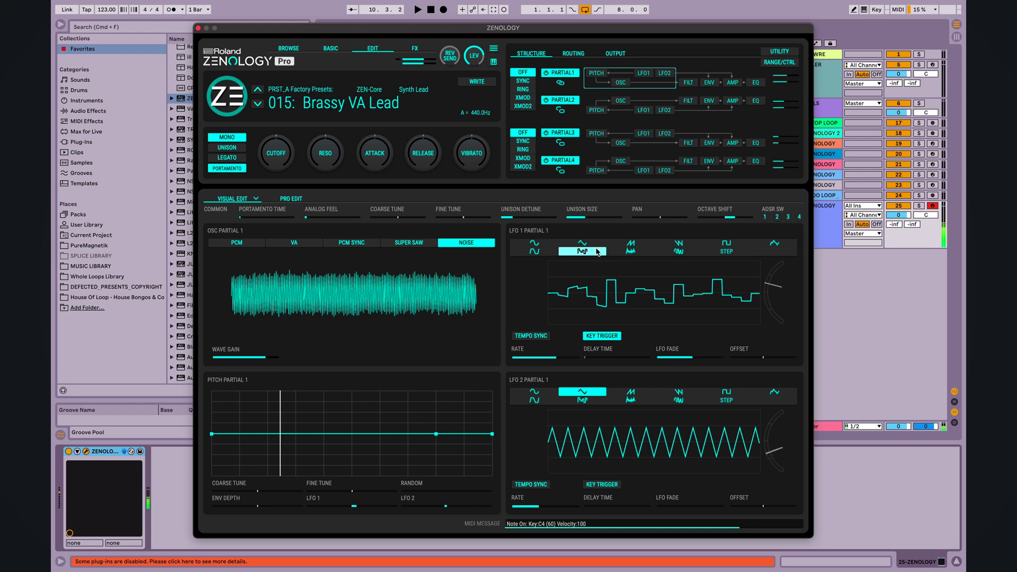
left_click(535, 244)
left_click(582, 244)
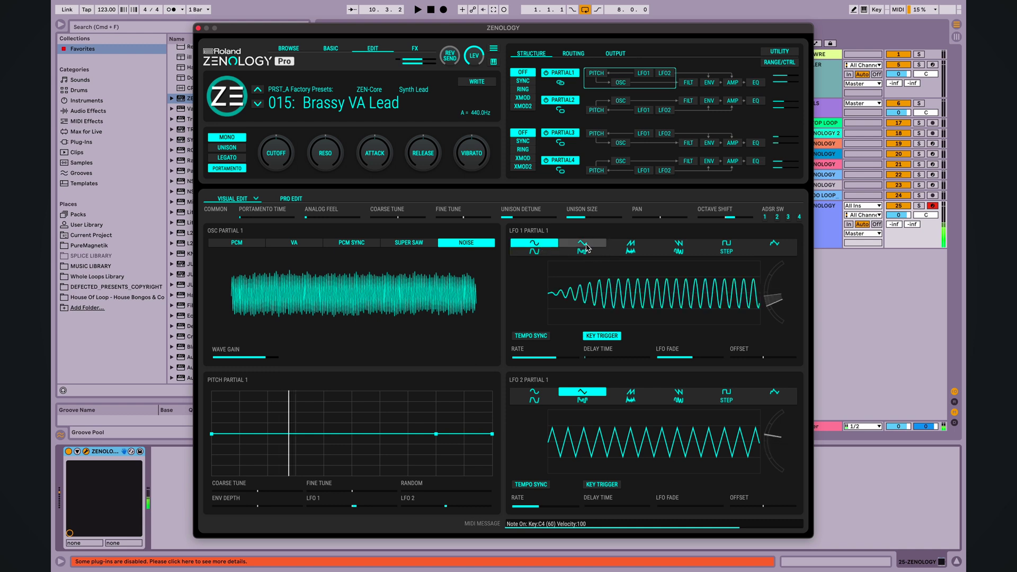
left_click(632, 246)
left_click(679, 246)
left_click(727, 246)
left_click(775, 245)
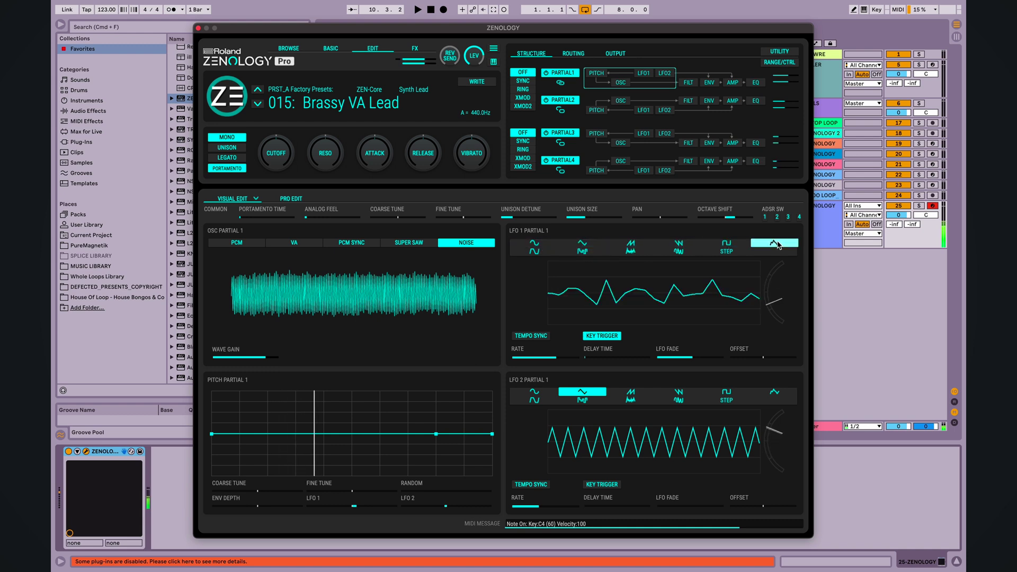
Return Partial 1 to the VA oscillator and settle LFO 1 on the triangle wave.
left_click(293, 243)
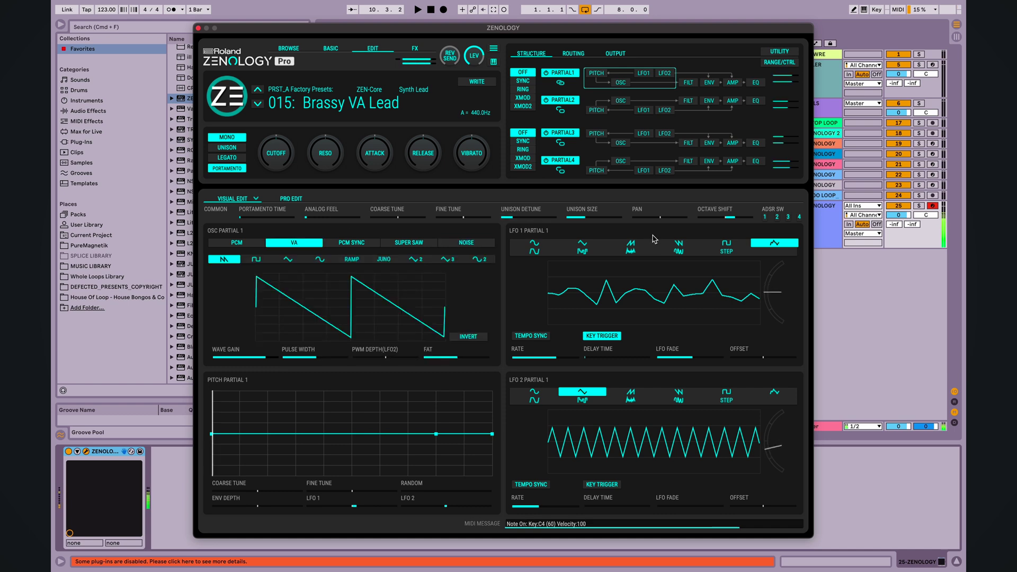
left_click(548, 247)
left_click(582, 246)
left_click(630, 246)
left_click(678, 246)
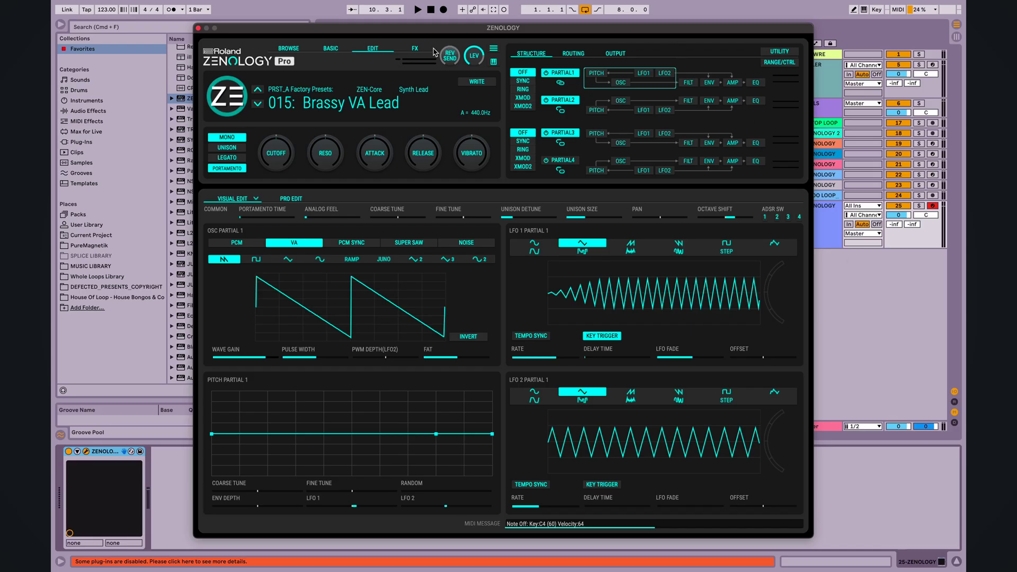
Show Brassy VA Lead's FX page and browse the MFX type list.
left_click(413, 49)
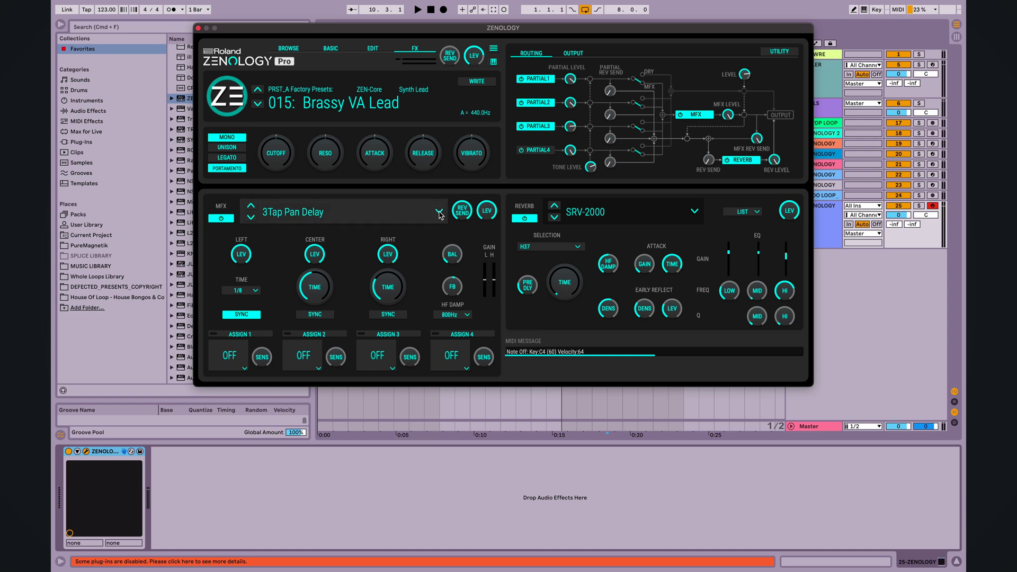
left_click(441, 212)
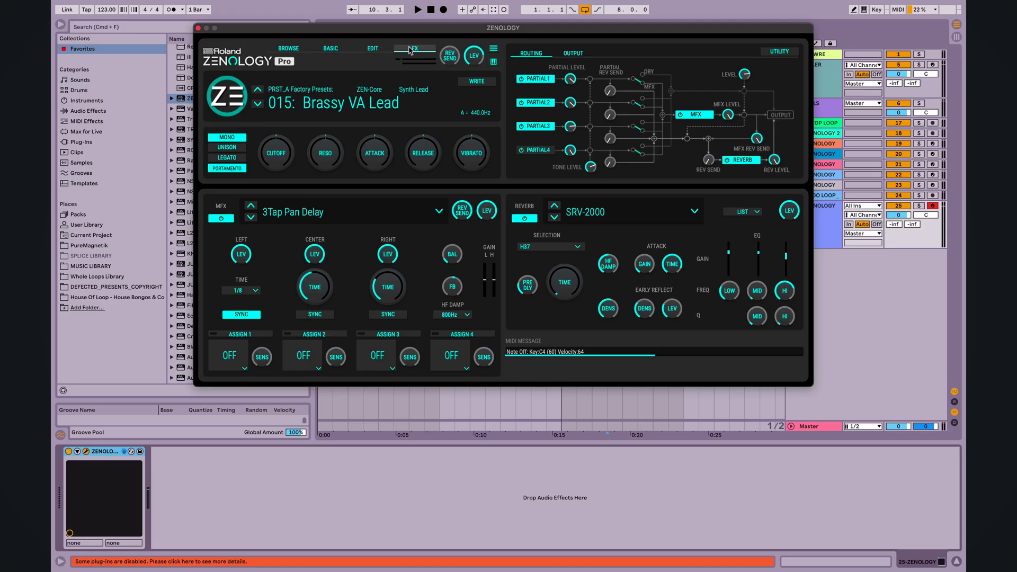
left_click(439, 211)
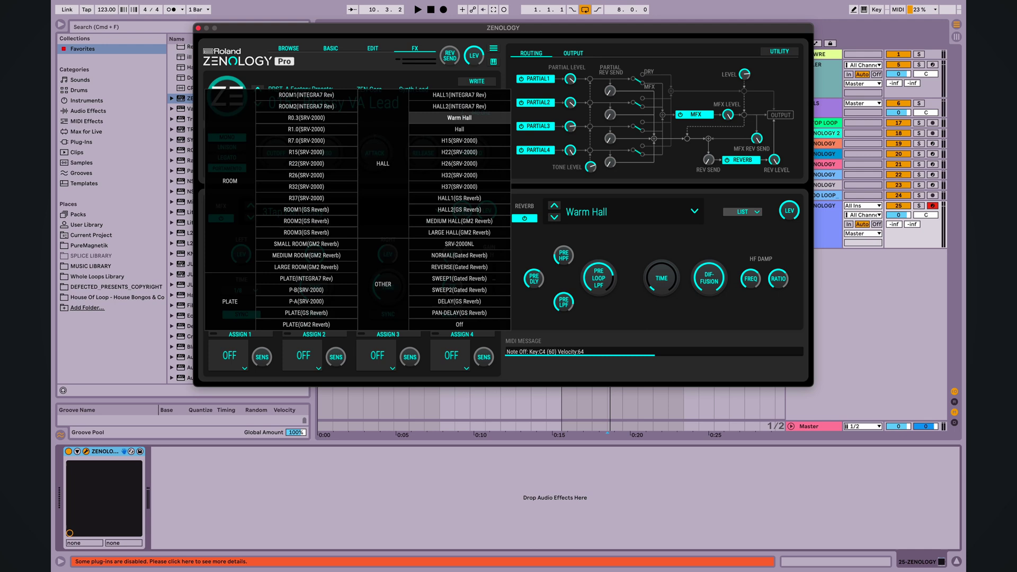
Audition SRV-2000 and GM2 Medium Room reverbs, then settle on Warm Hall.
left_click(455, 141)
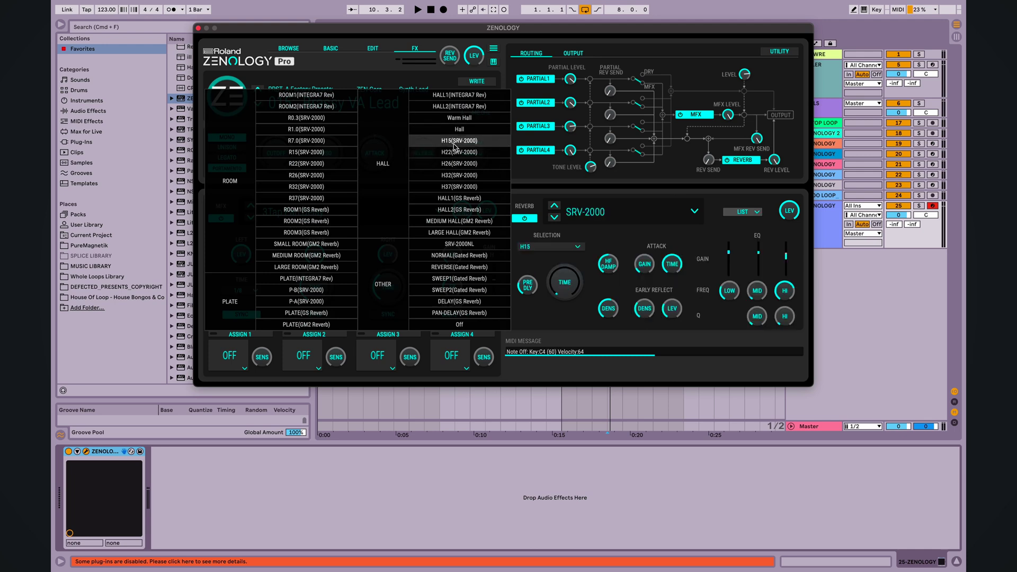
left_click(460, 255)
left_click(306, 301)
left_click(306, 255)
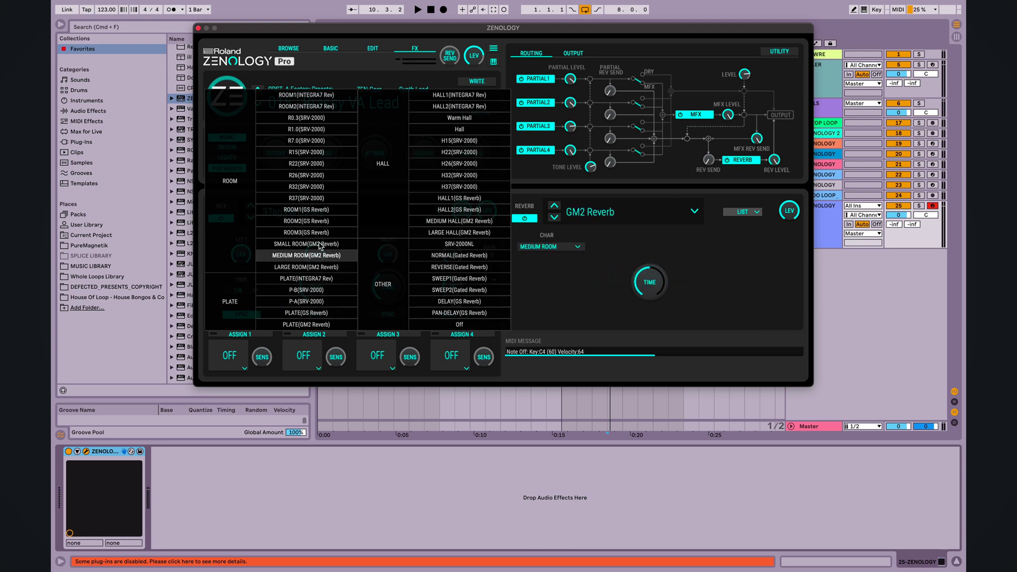
left_click(306, 198)
left_click(306, 117)
left_click(347, 256)
left_click(306, 290)
left_click(306, 313)
left_click(459, 117)
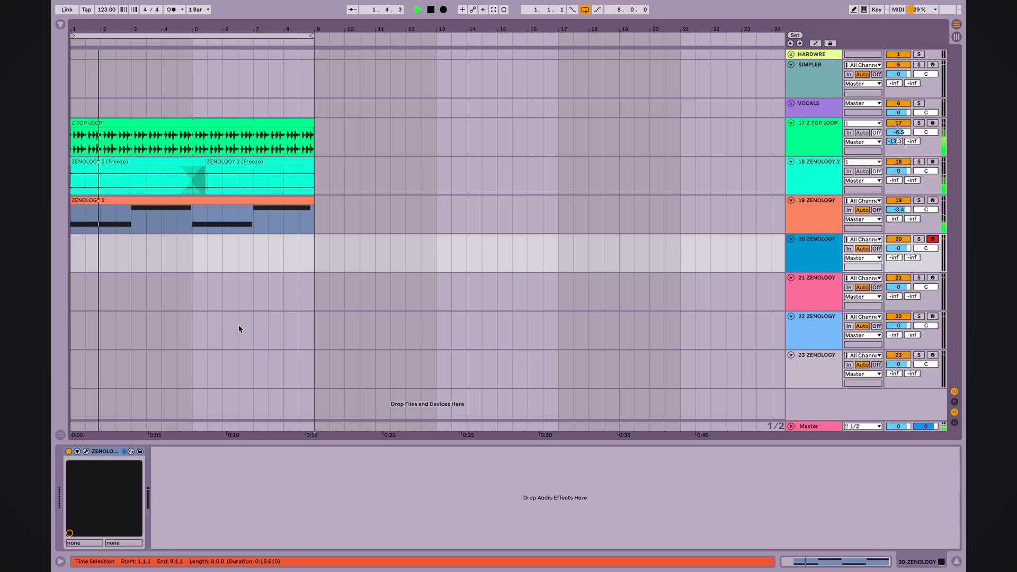
On track 20, search presets for 'DRU' and load the 0053 TR-707&727 w cmp drum kit.
left_click(86, 452)
left_click(196, 120)
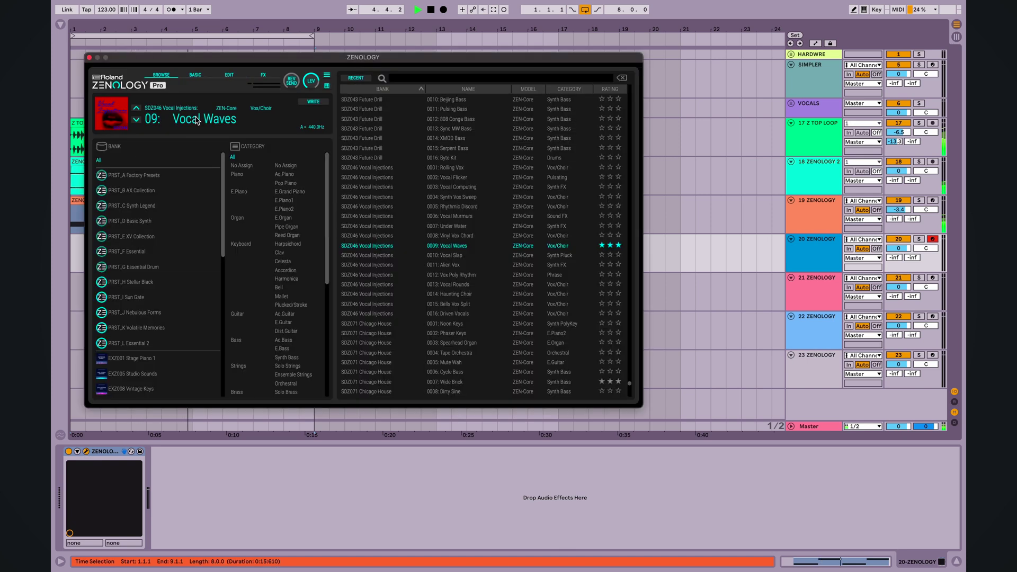
left_click(424, 77)
type("DRUMS")
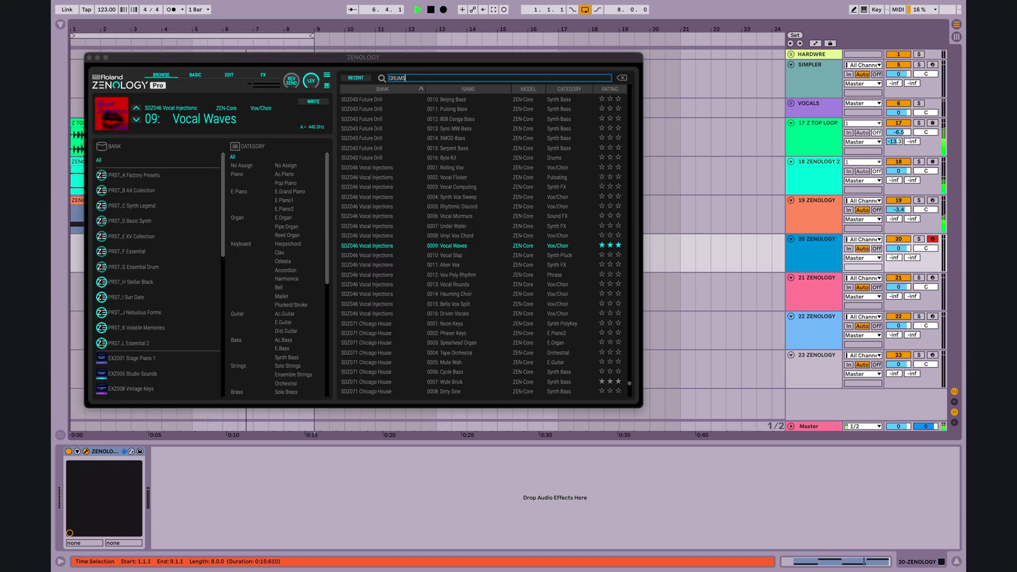
key("Return")
scroll(590, 220, "down", 3)
left_click(516, 286)
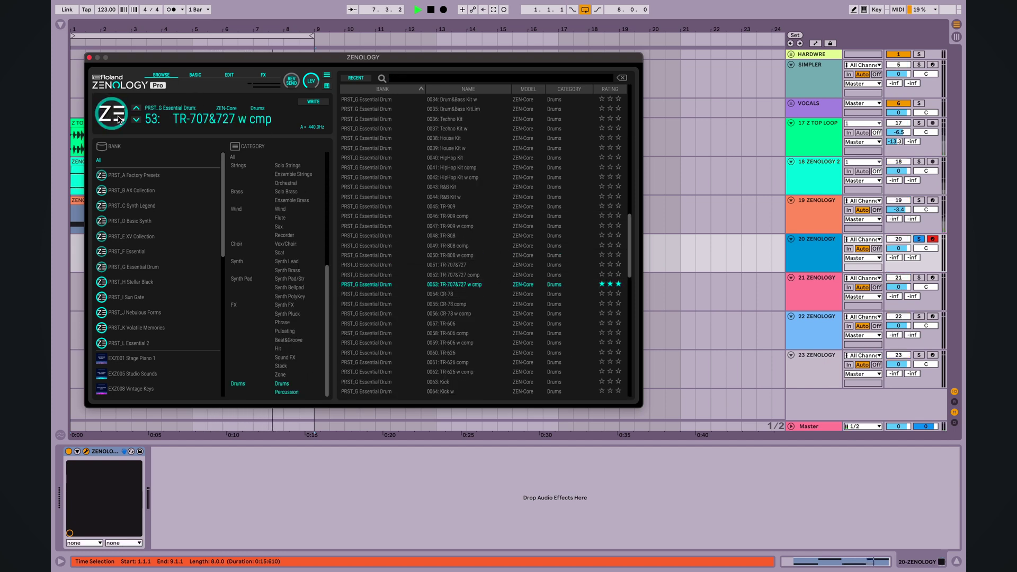
Boost the TR-707 Kick 1 P drum's high EQ band to 12 dB at 1545Hz.
left_click(230, 75)
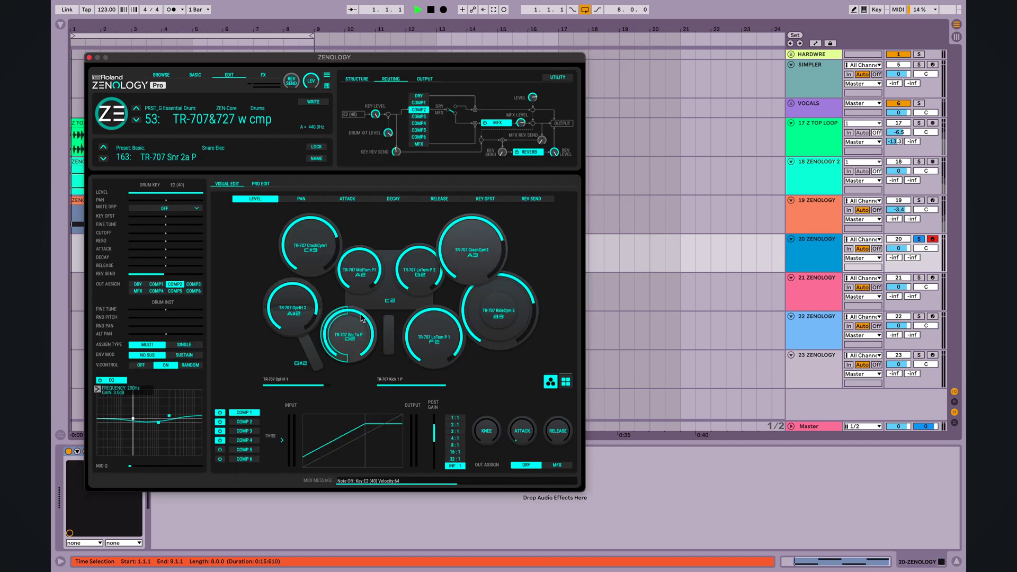
left_click(400, 298)
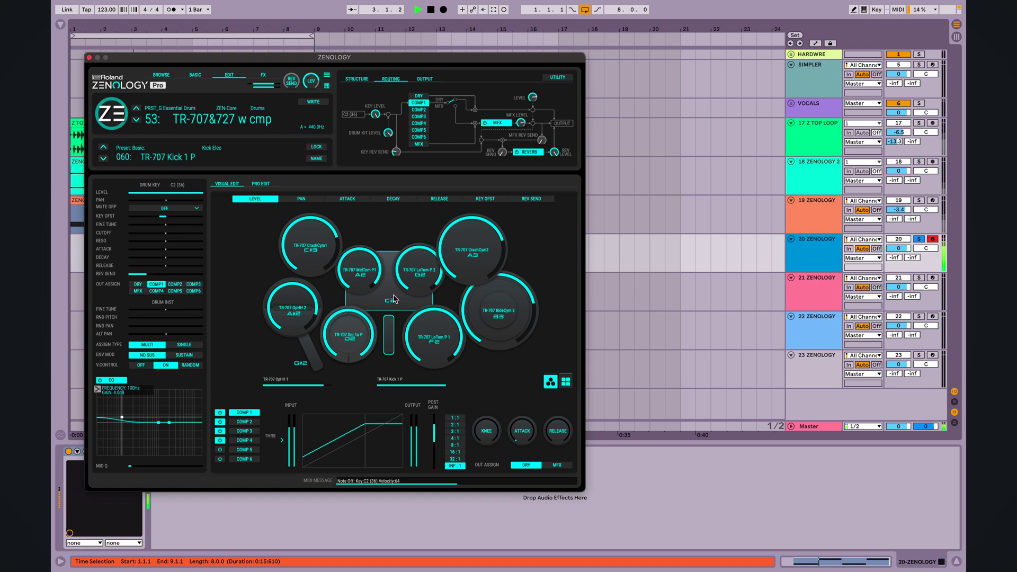
left_click_drag(169, 422, 166, 411)
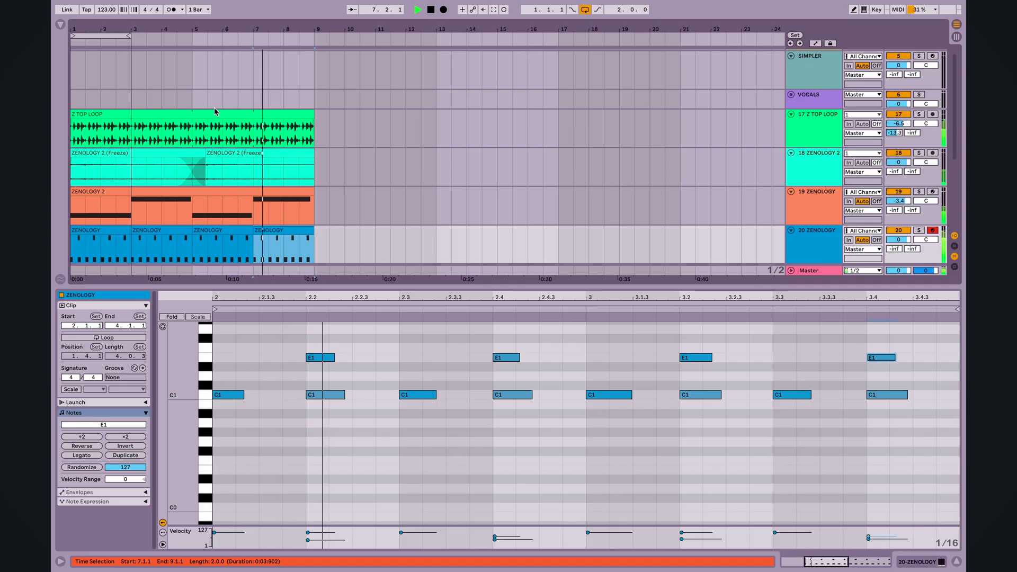
Select all ZENOLOGY clips and set the MFX to Auto Pan with a 7.45Hz rate.
key("ctrl+a")
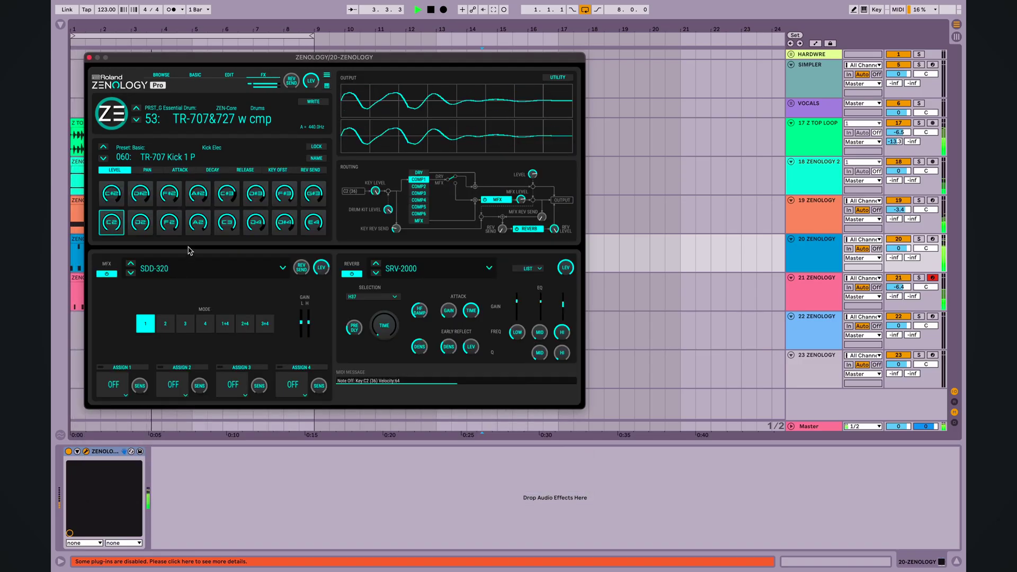
left_click(282, 269)
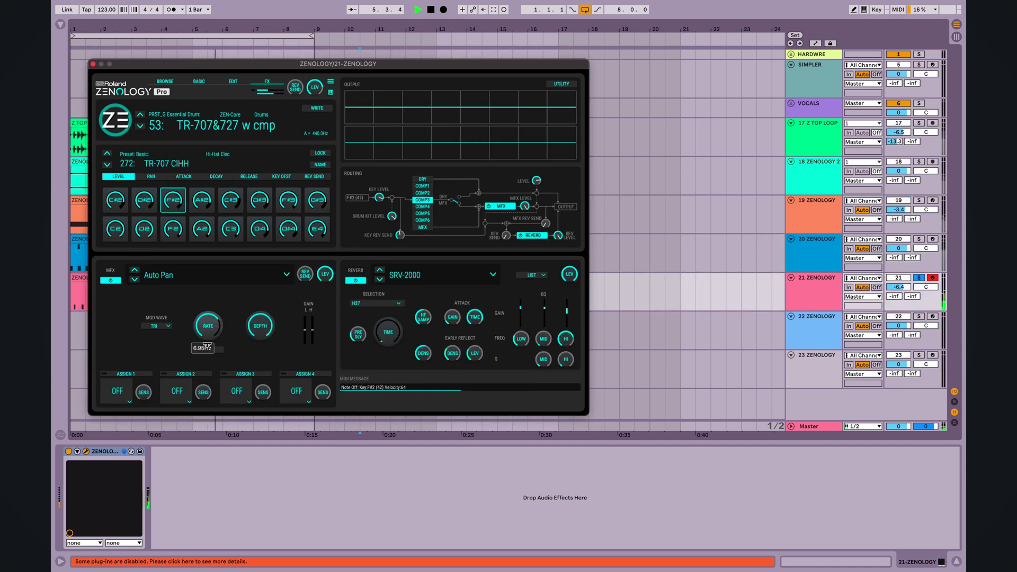
left_click_drag(207, 346, 207, 342)
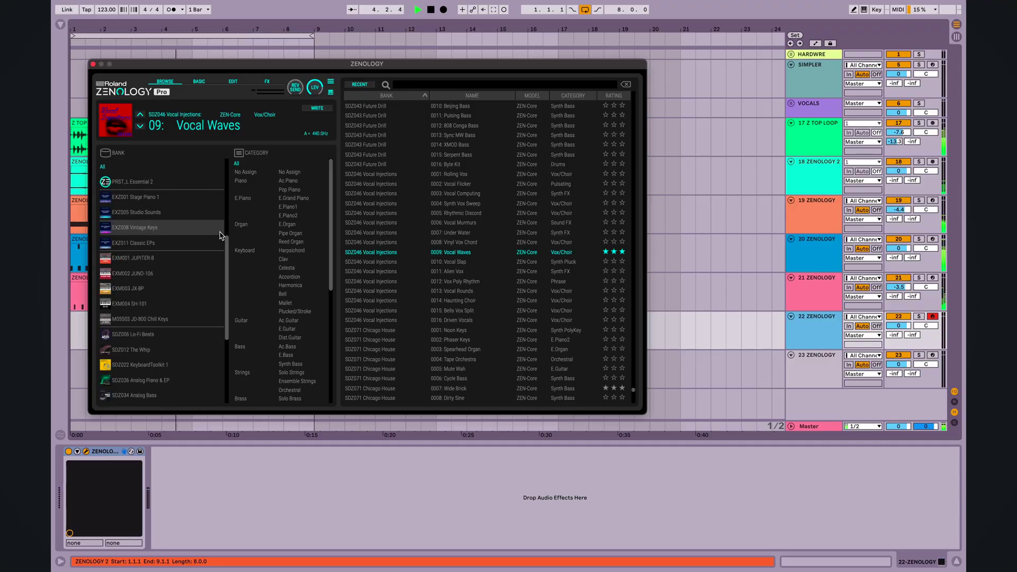
scroll(221, 236, "down", 3)
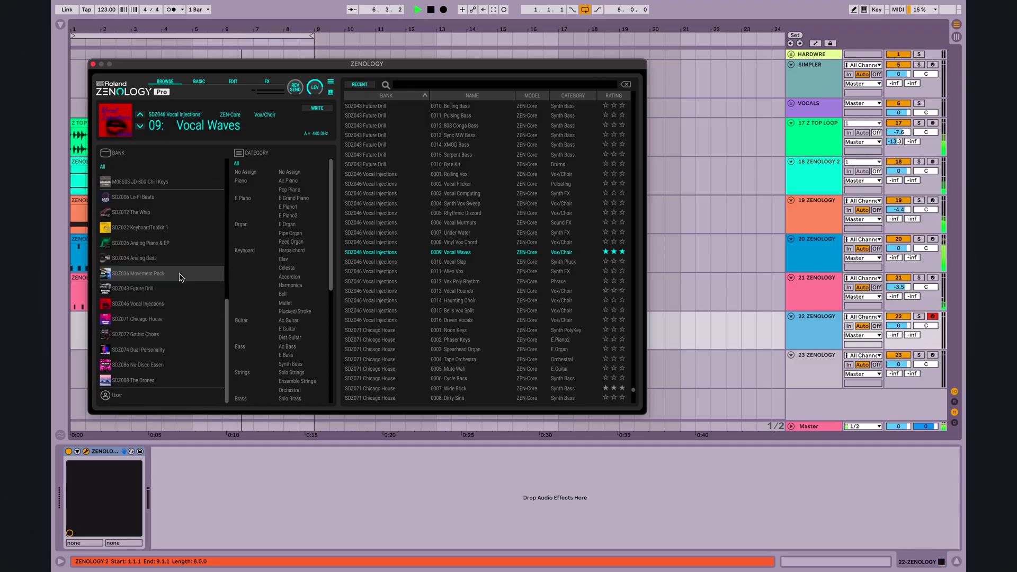
Load 07 Wide Brick from the SDZ071 Chicago House bank, then start recording the bass on track 22.
left_click(172, 319)
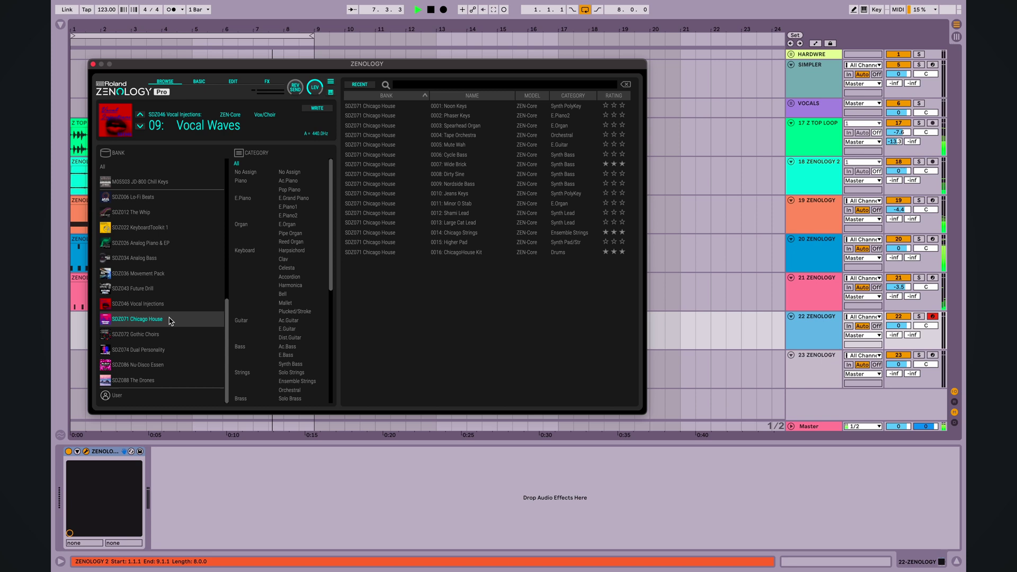
left_click(92, 64)
key("F9")
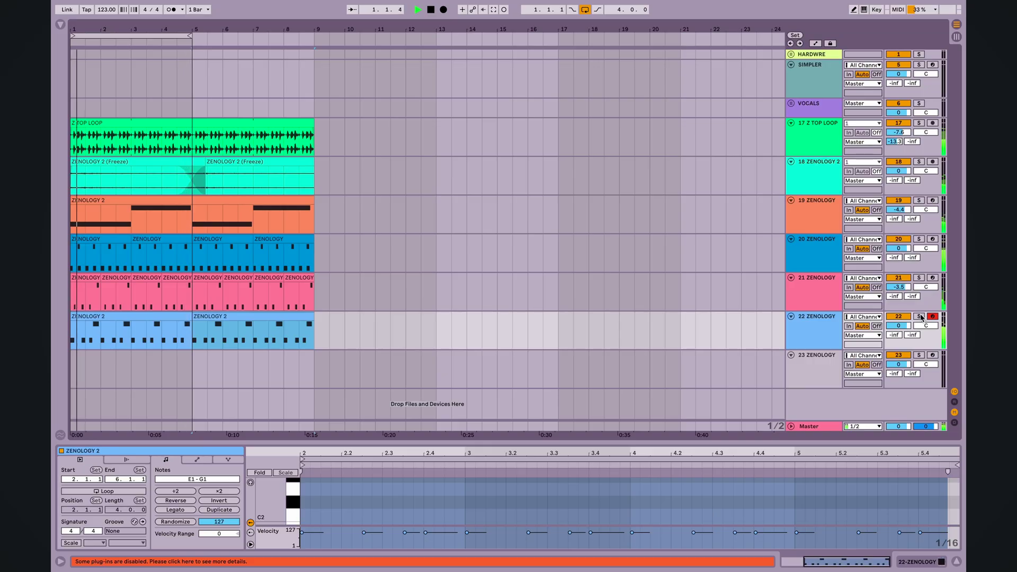
In track 22's ZENOLOGY edit page, set Partial 1's oscillator to VA.
left_click(454, 322)
left_click(86, 451)
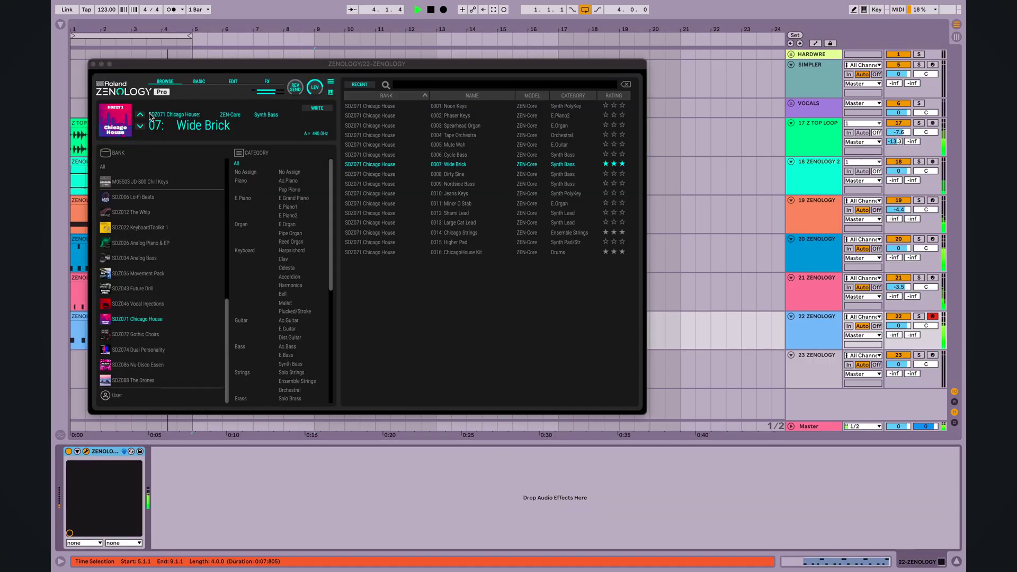
left_click(232, 82)
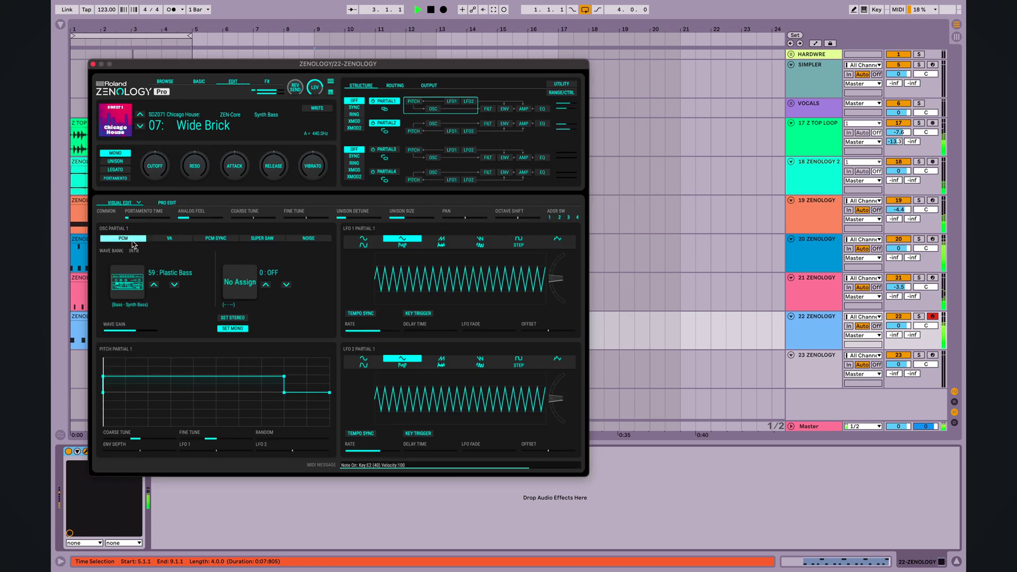
left_click(170, 239)
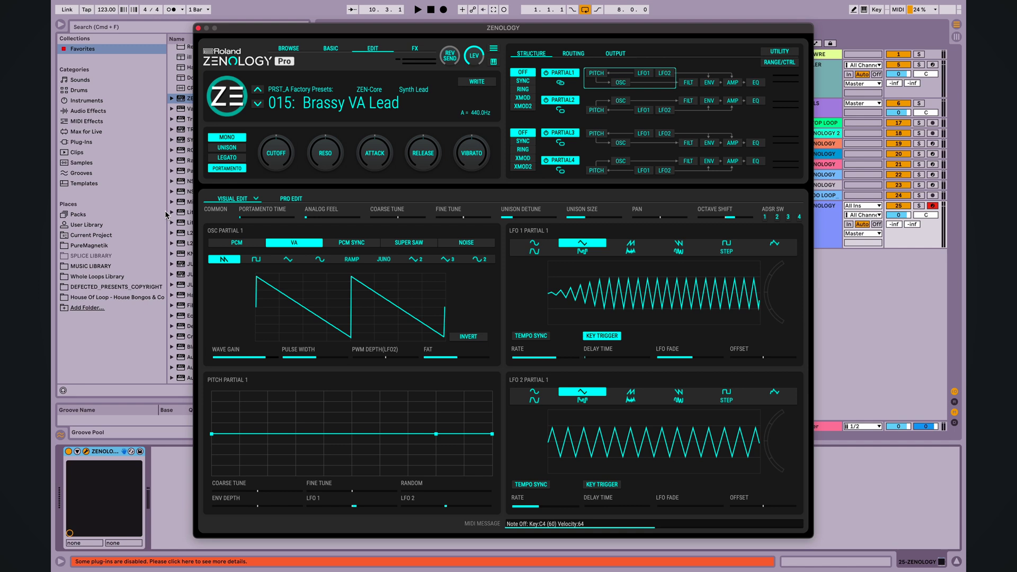
Try PCM, VA and PCM SYNC on Partial 1's oscillator, settling on SUPER SAW.
left_click(236, 243)
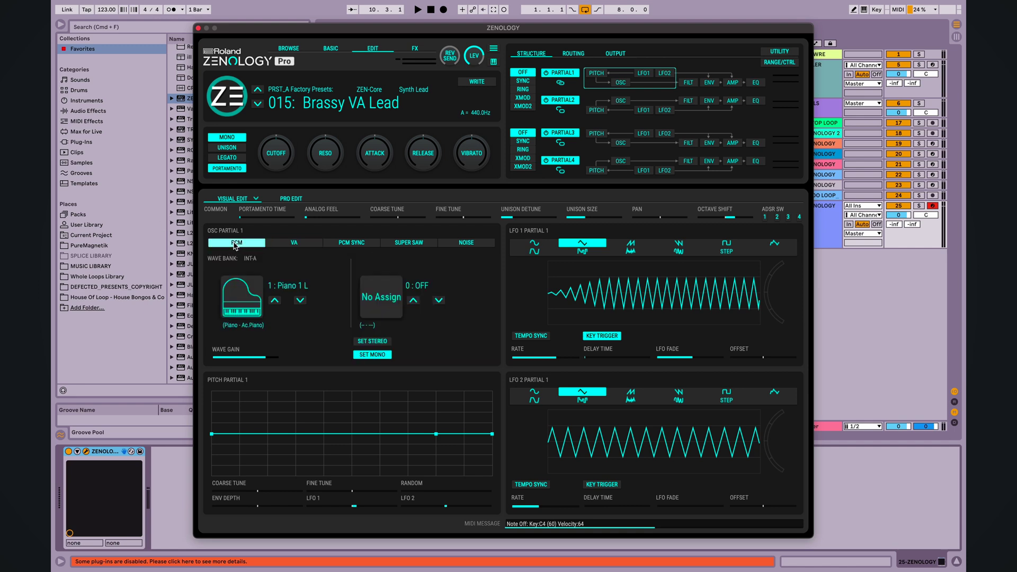
left_click(297, 243)
left_click(356, 243)
left_click(404, 243)
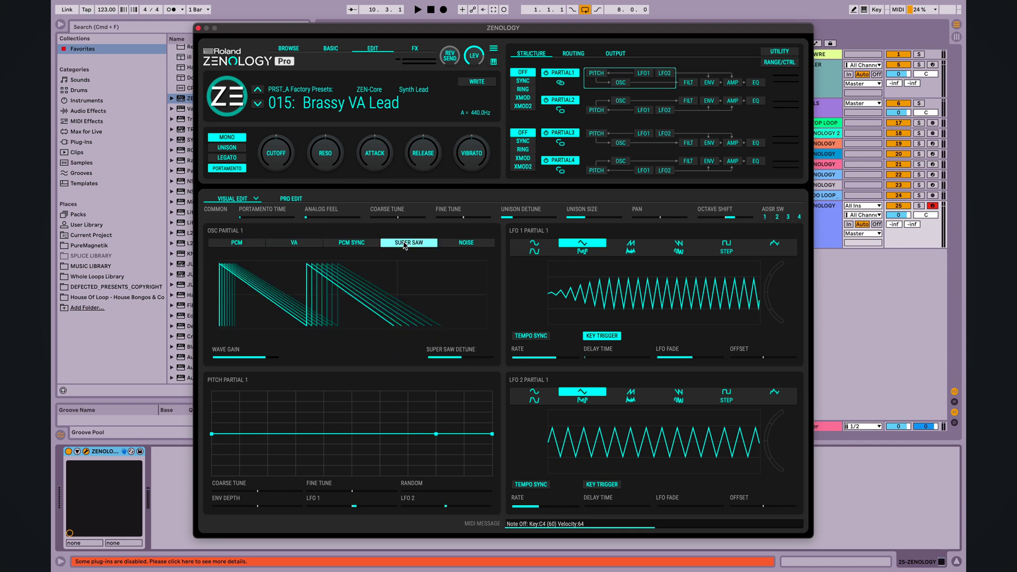
Audition LFO 1's waveforms on Partial 1 and leave it on the square wave.
left_click(531, 247)
left_click(583, 243)
left_click(630, 244)
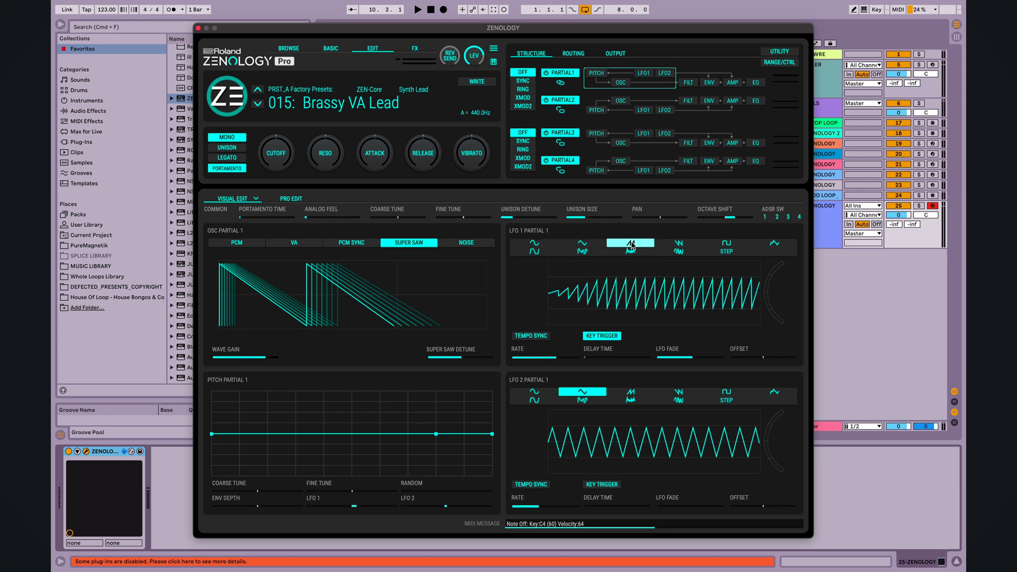
left_click(678, 244)
left_click(727, 246)
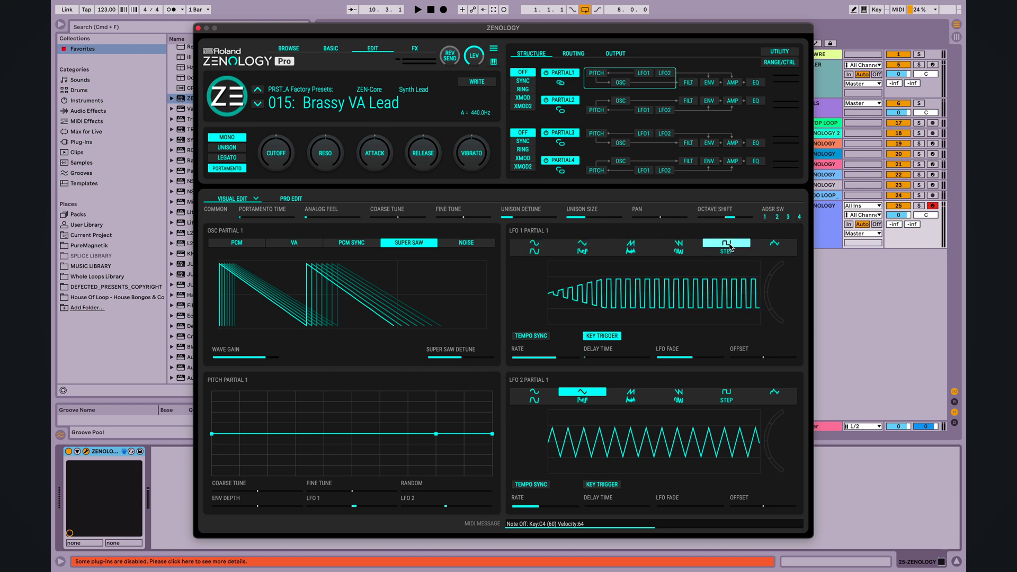